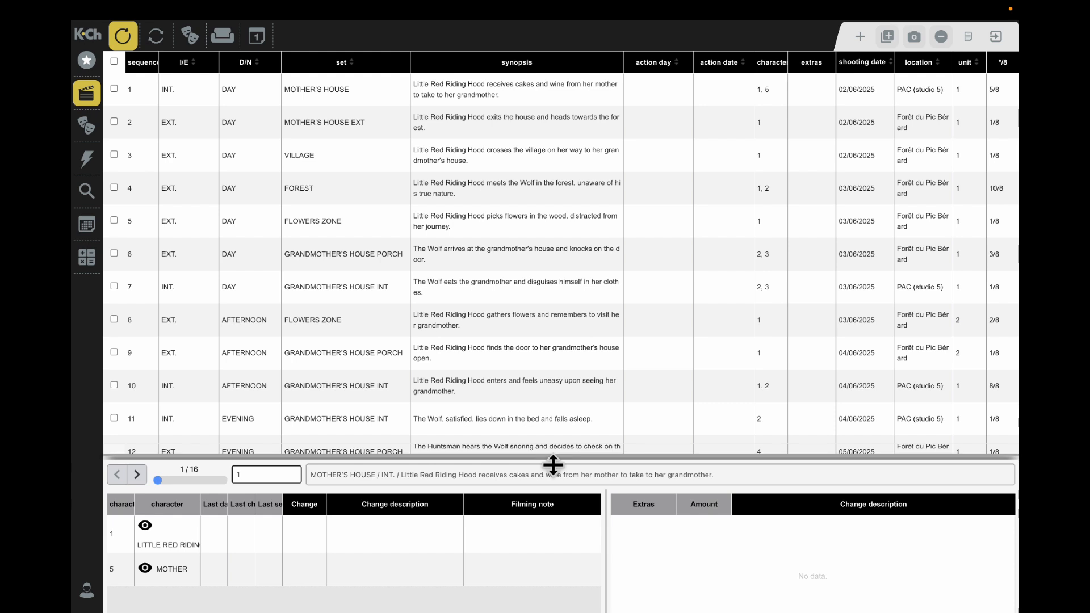
- Enlarge the sequence grid and set sequence 1's action day to 1 and action date to "1880, April"
{"action": "left_click_drag", "start_coordinate": [553, 465], "coordinate": [546, 434]}
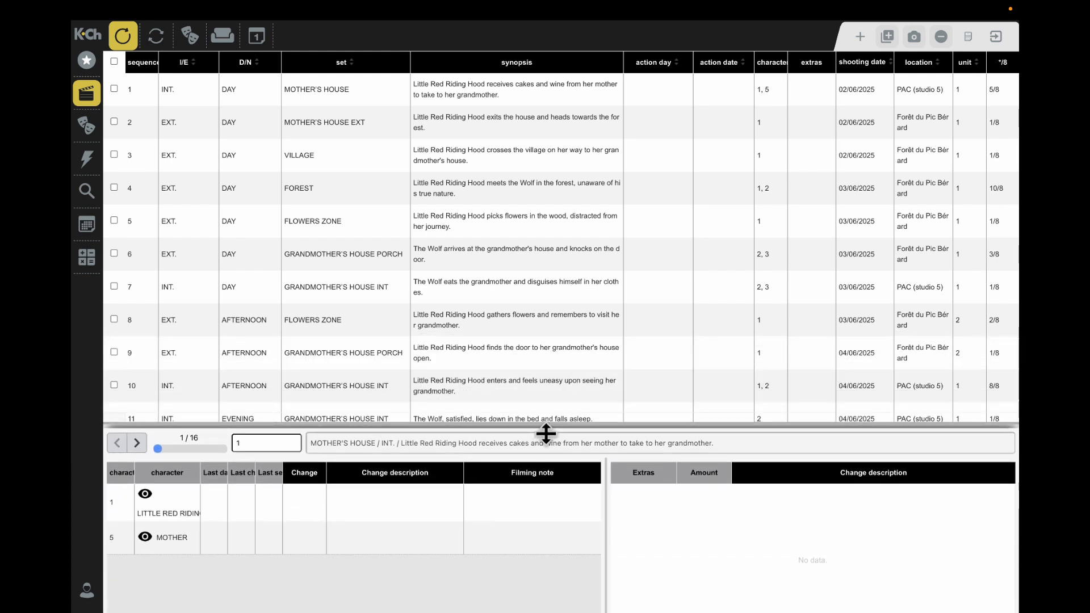
{"action": "left_click_drag", "start_coordinate": [546, 433], "coordinate": [545, 489]}
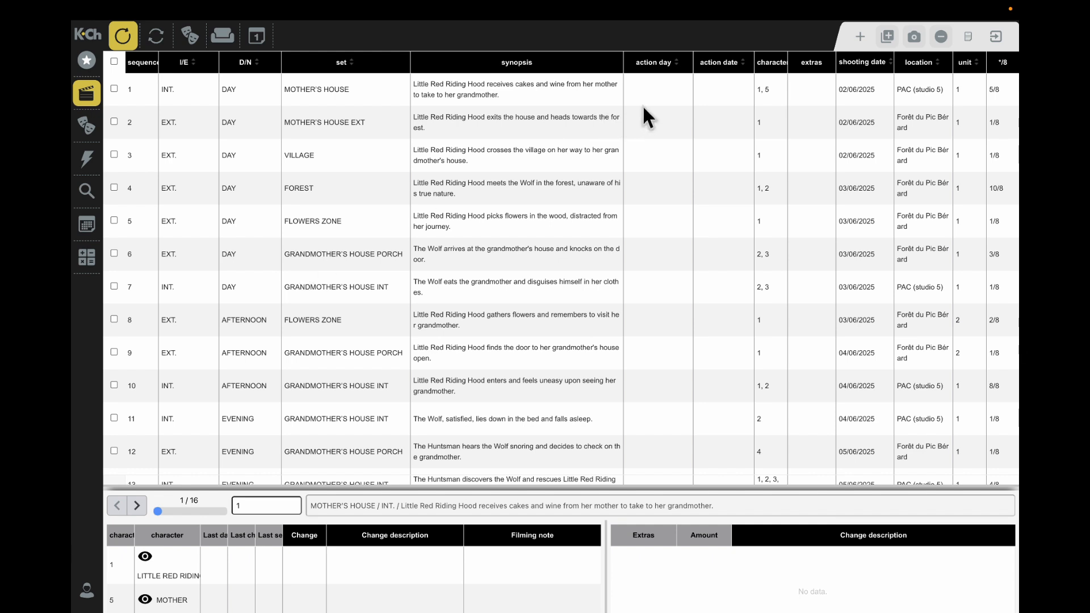
{"action": "left_click", "coordinate": [655, 89]}
{"action": "type", "text": "1"}
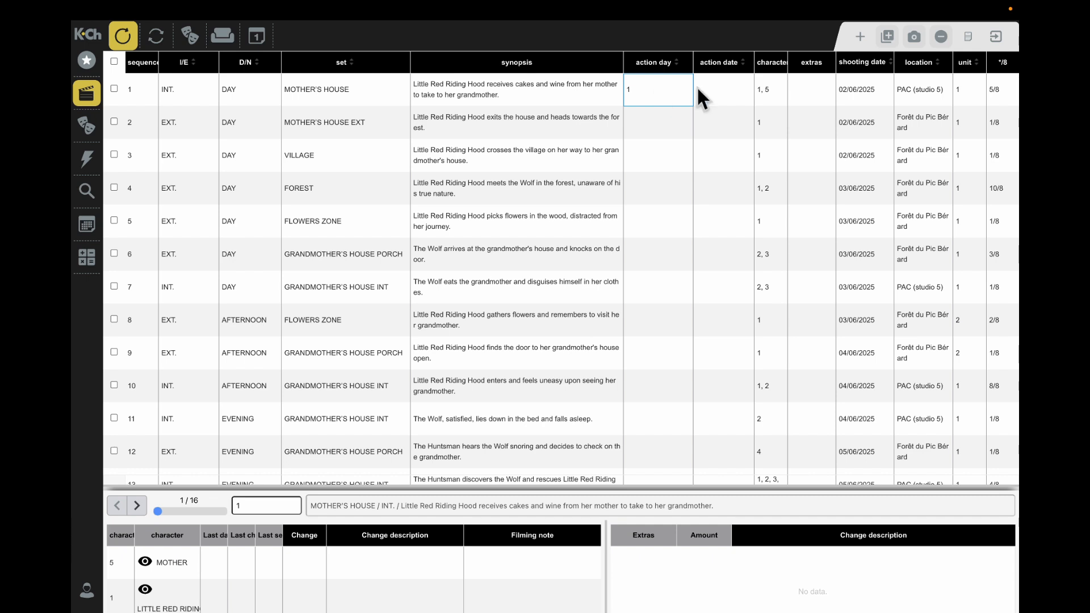
{"action": "left_click", "coordinate": [730, 100]}
{"action": "type", "text": "1880, April"}
{"action": "key", "text": "Return"}
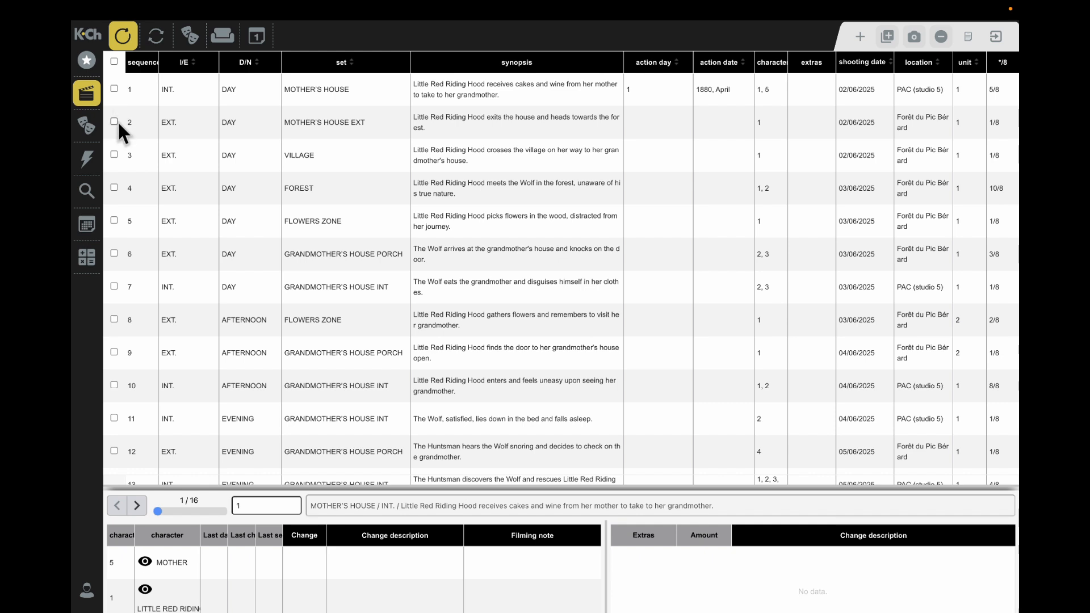
- Set the action date to "1880, April" for all sequences at once
{"action": "scroll", "coordinate": [140, 218], "scroll_direction": "down", "scroll_amount": 3}
{"action": "left_click", "coordinate": [119, 468], "text": "shift"}
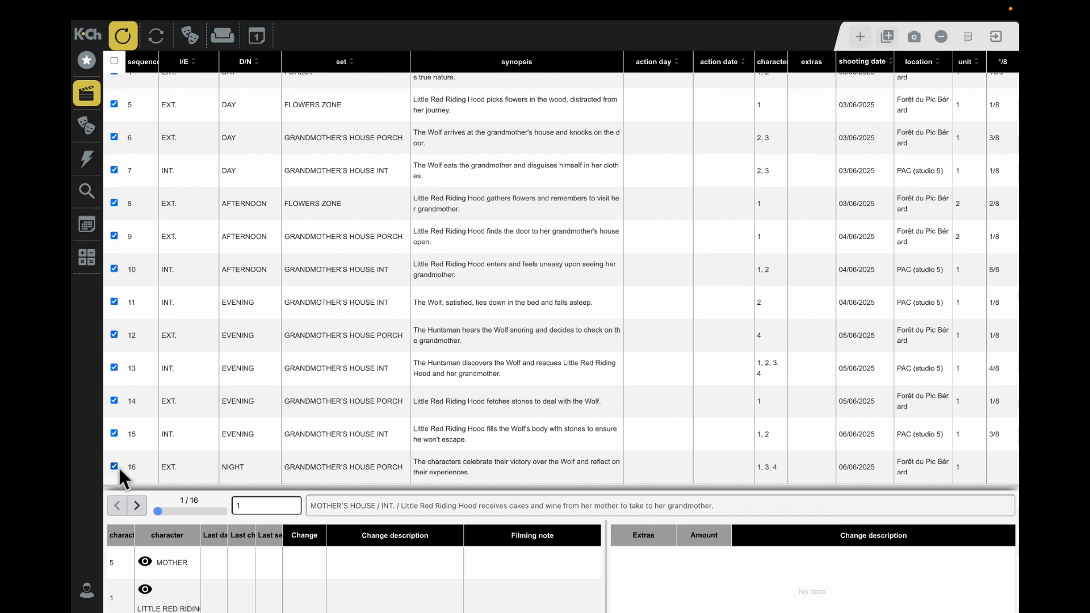
{"action": "scroll", "coordinate": [122, 287], "scroll_direction": "up", "scroll_amount": 3}
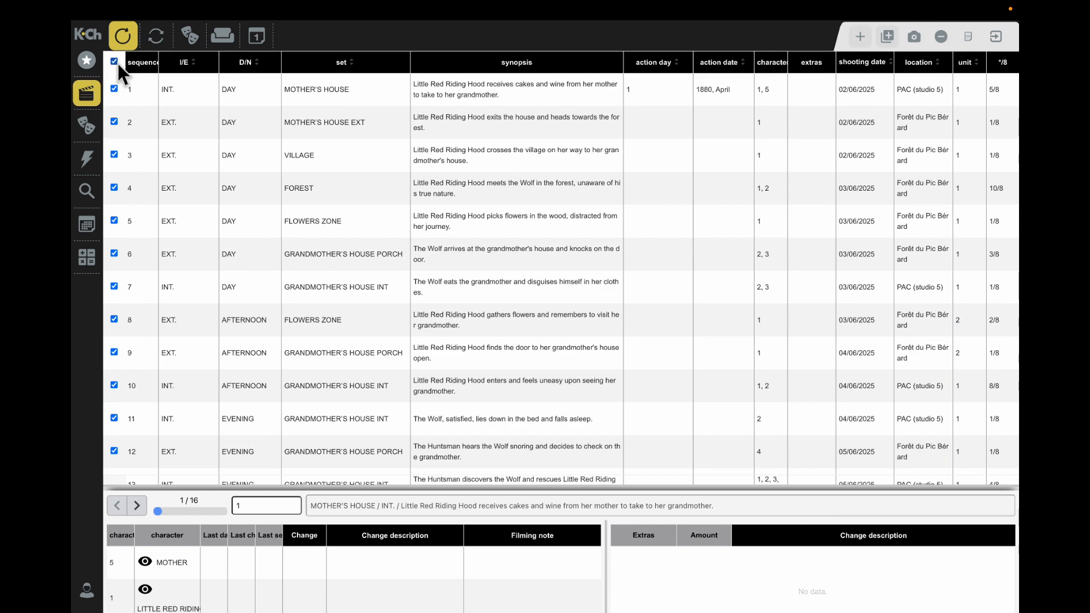
{"action": "left_click", "coordinate": [727, 124]}
{"action": "left_click", "coordinate": [542, 259]}
{"action": "type", "text": "1"}
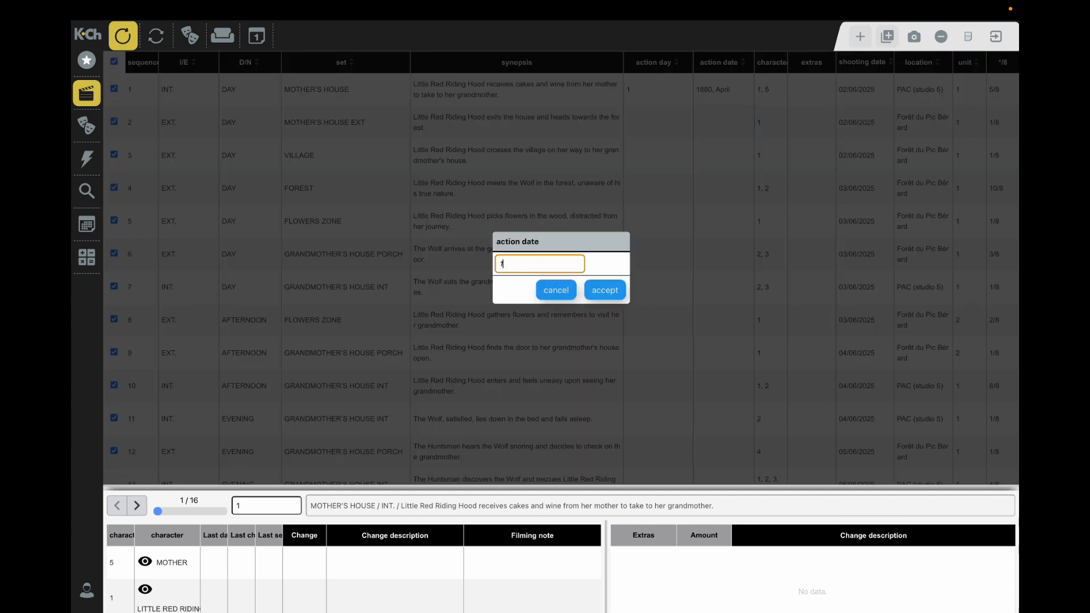
{"action": "type", "text": "880, April"}
{"action": "left_click", "coordinate": [604, 291]}
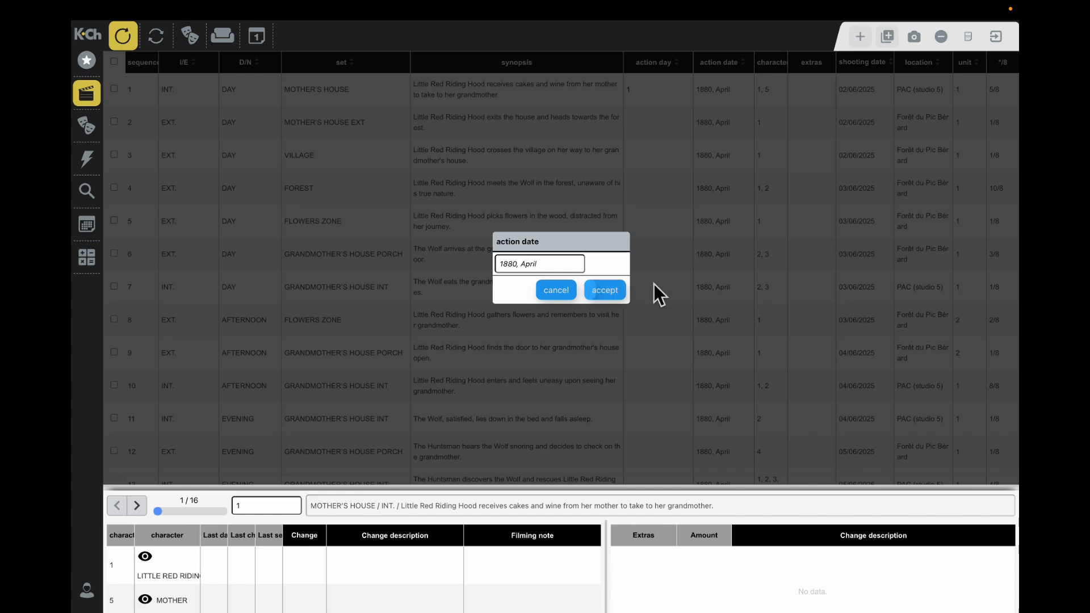
{"action": "scroll", "coordinate": [715, 318], "scroll_direction": "down", "scroll_amount": 3}
{"action": "scroll", "coordinate": [722, 306], "scroll_direction": "up", "scroll_amount": 4}
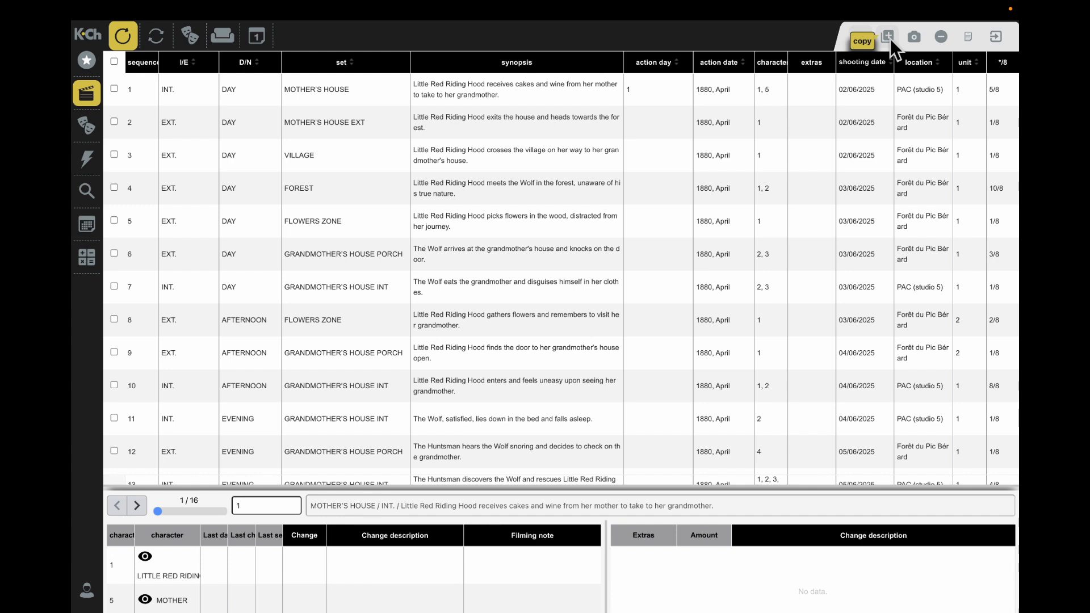
- Select sequences 1, 4 and 7, open the photo function for them and close it
{"action": "left_click", "coordinate": [114, 89]}
{"action": "left_click", "coordinate": [114, 187]}
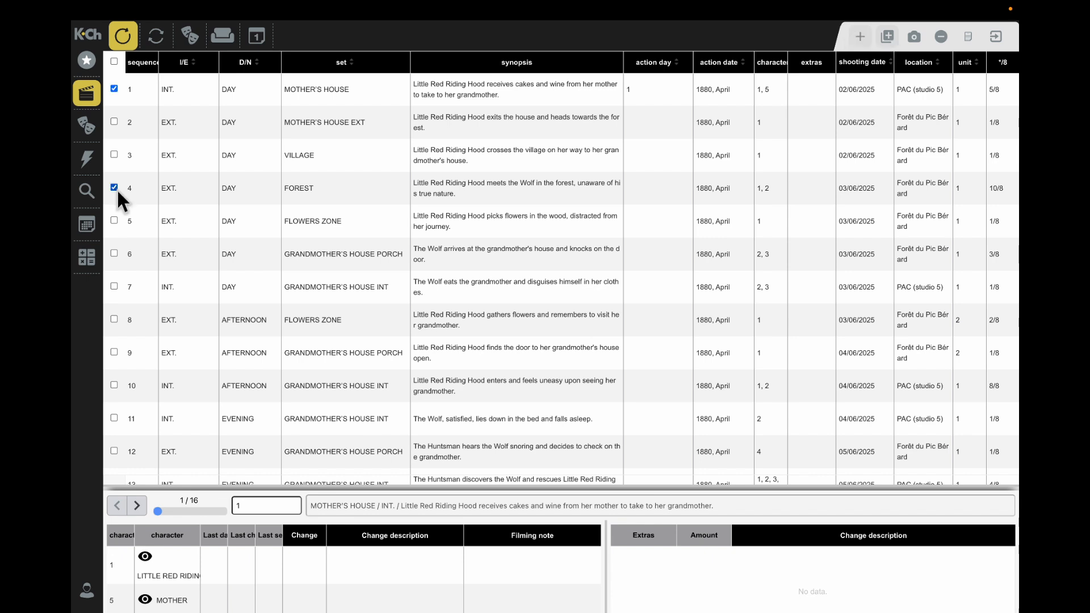
{"action": "left_click", "coordinate": [114, 286]}
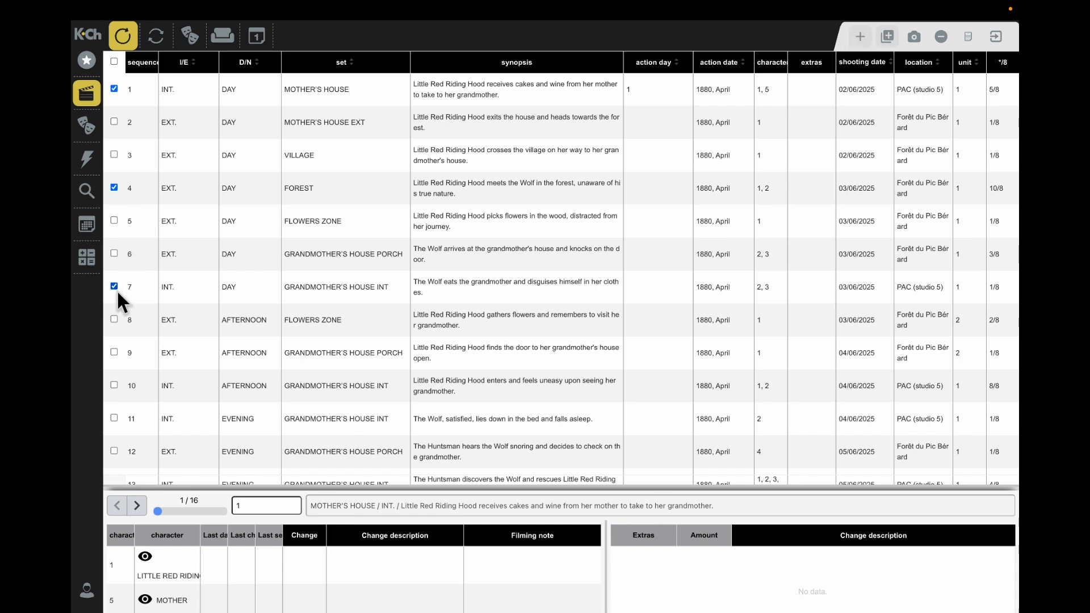
{"action": "left_click", "coordinate": [916, 41]}
{"action": "left_click", "coordinate": [602, 225]}
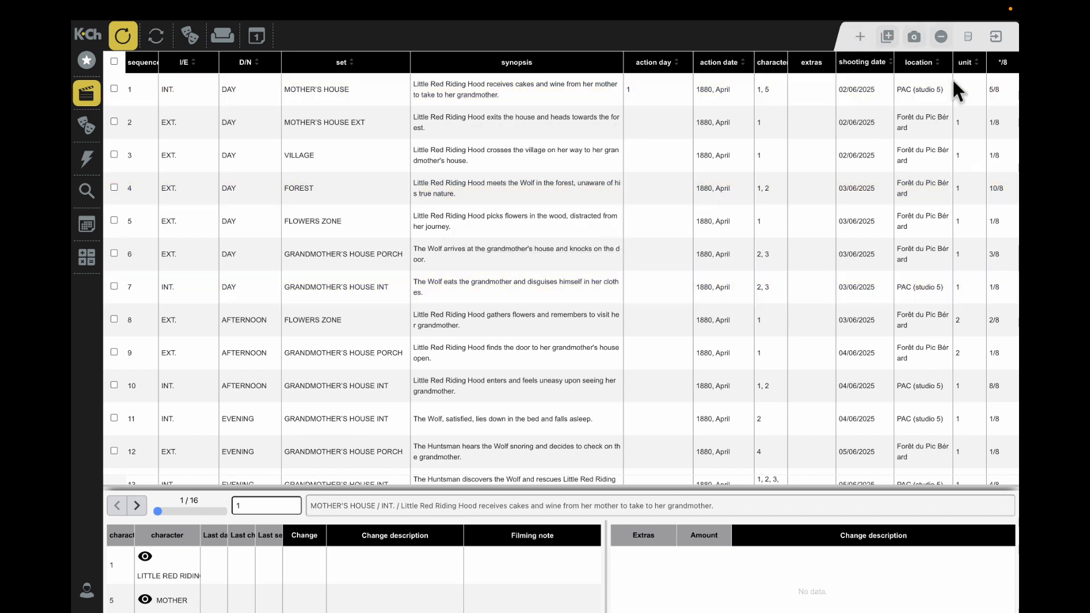
- View the INITIAL script version beside the grid, hide it and open the spreadsheet export as grid-export.xlsx in Downloads
{"action": "left_click", "coordinate": [972, 39]}
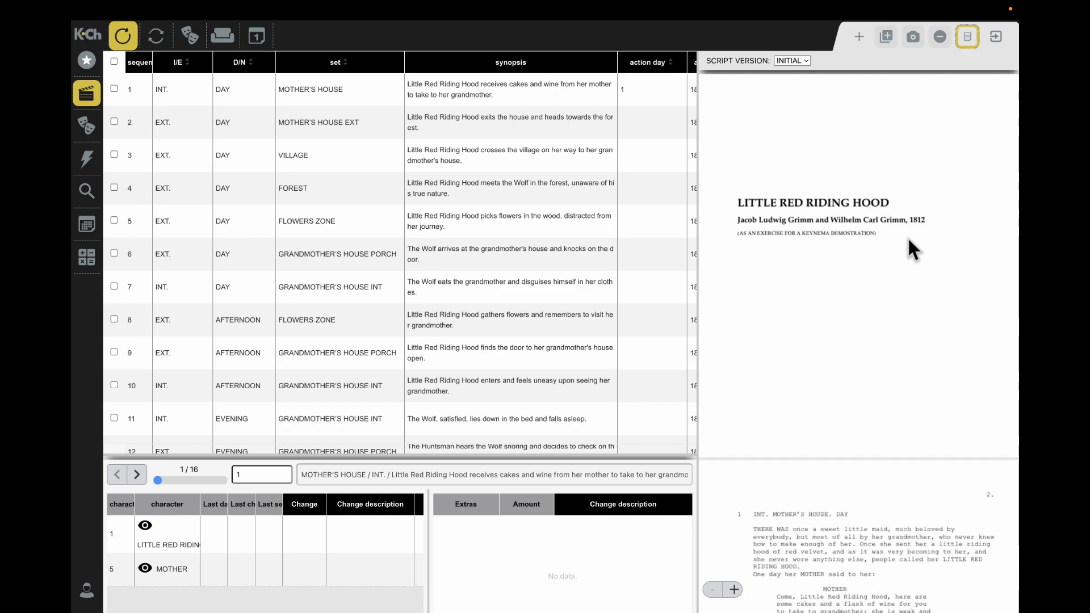
{"action": "left_click", "coordinate": [975, 39]}
{"action": "left_click", "coordinate": [999, 42]}
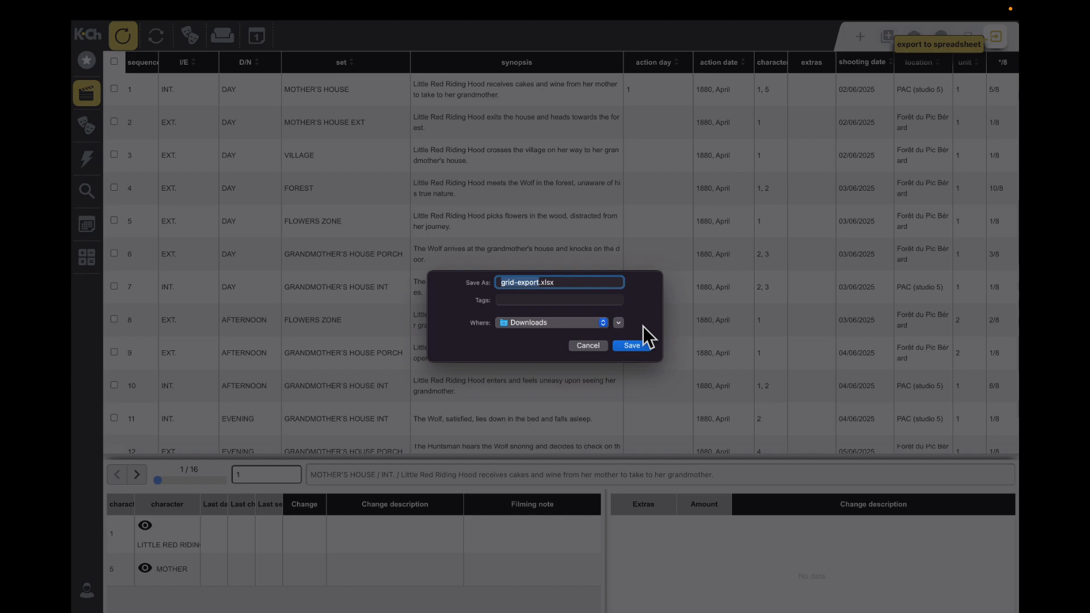
- Enlarge the sequence detail area and browse the characters of sequences 2, 3, 1, 8 and 15
{"action": "left_click_drag", "start_coordinate": [618, 456], "coordinate": [618, 309]}
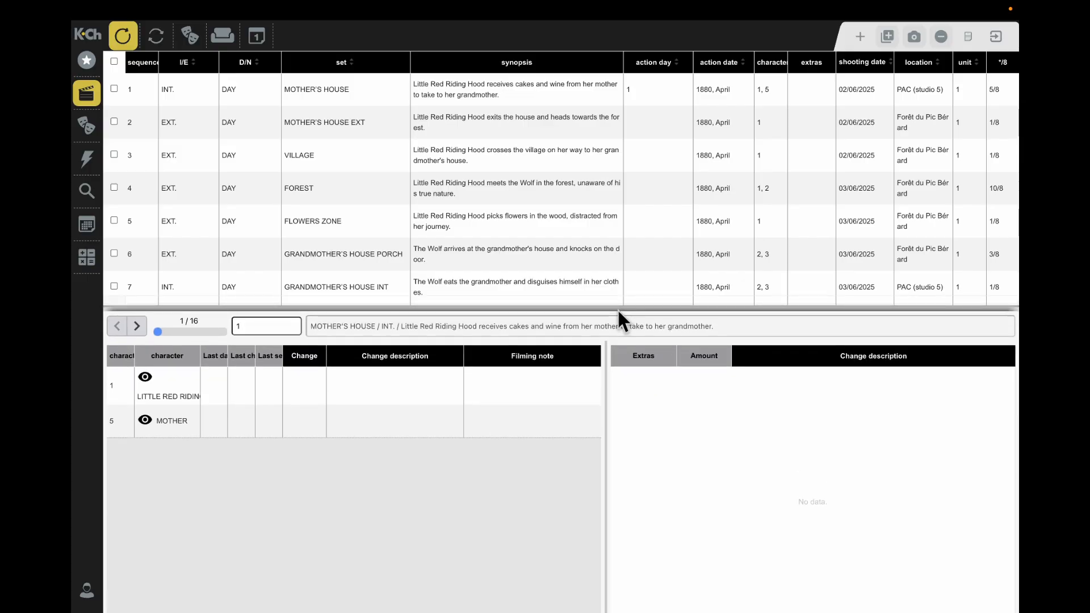
{"action": "left_click", "coordinate": [141, 326]}
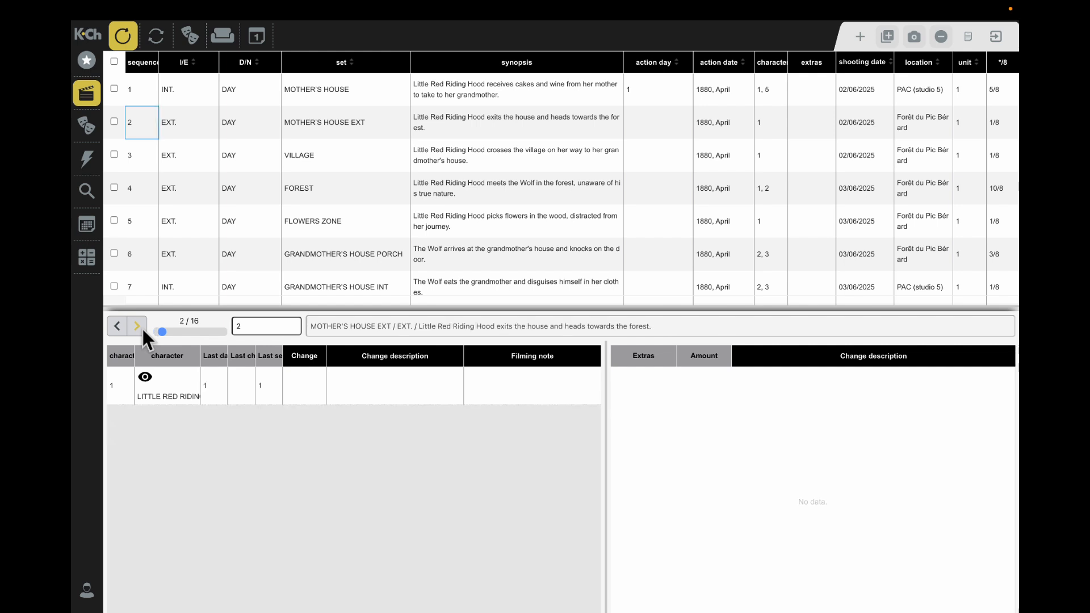
{"action": "left_click", "coordinate": [142, 326]}
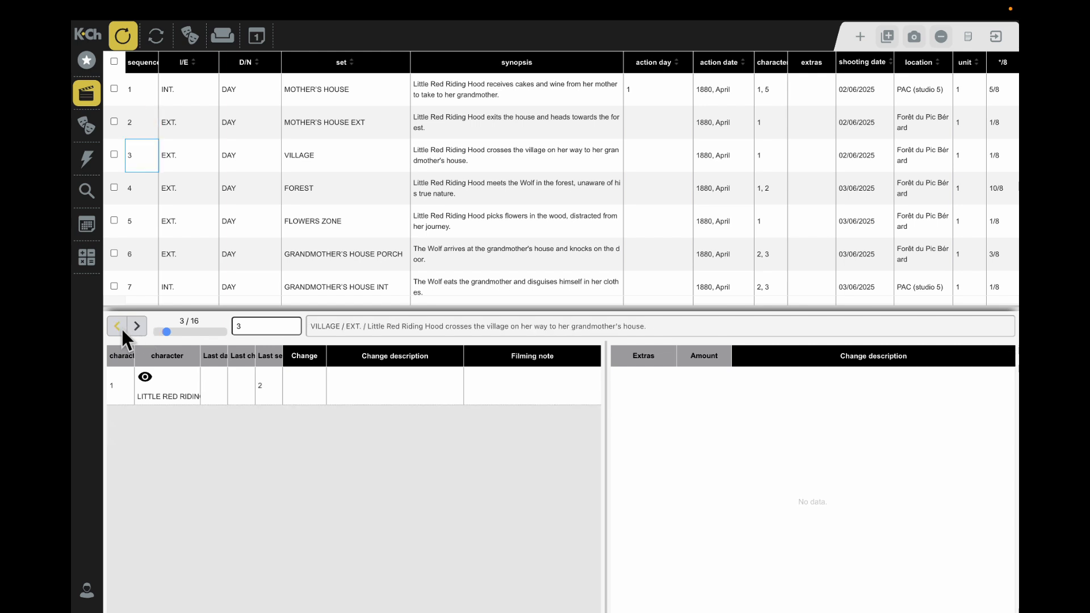
{"action": "left_click", "coordinate": [121, 330]}
{"action": "left_click", "coordinate": [121, 330]}
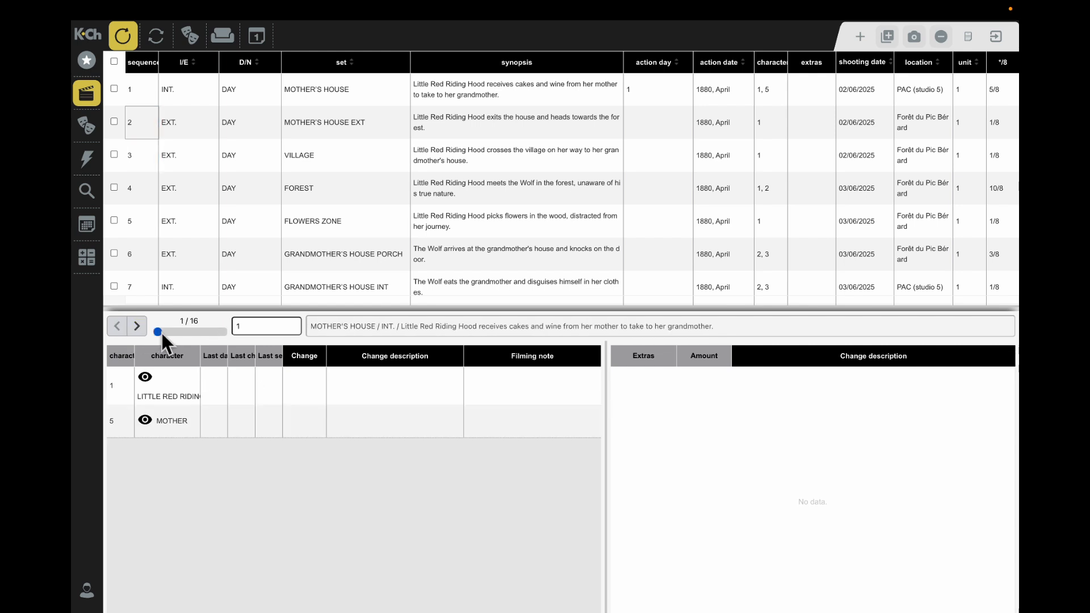
{"action": "left_click_drag", "start_coordinate": [183, 335], "coordinate": [193, 334]}
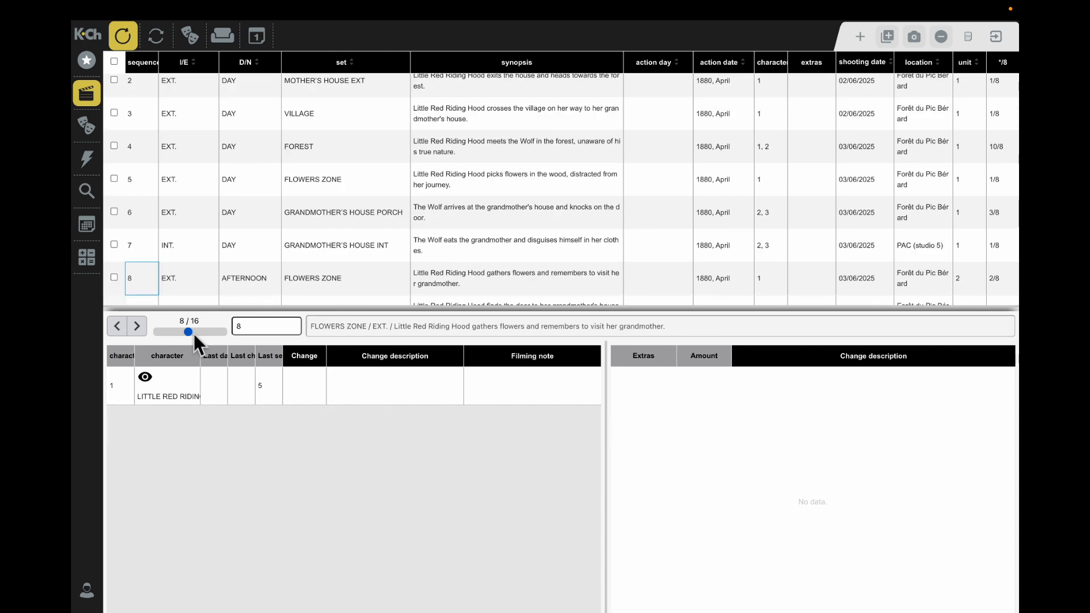
{"action": "left_click", "coordinate": [251, 328]}
{"action": "type", "text": "15"}
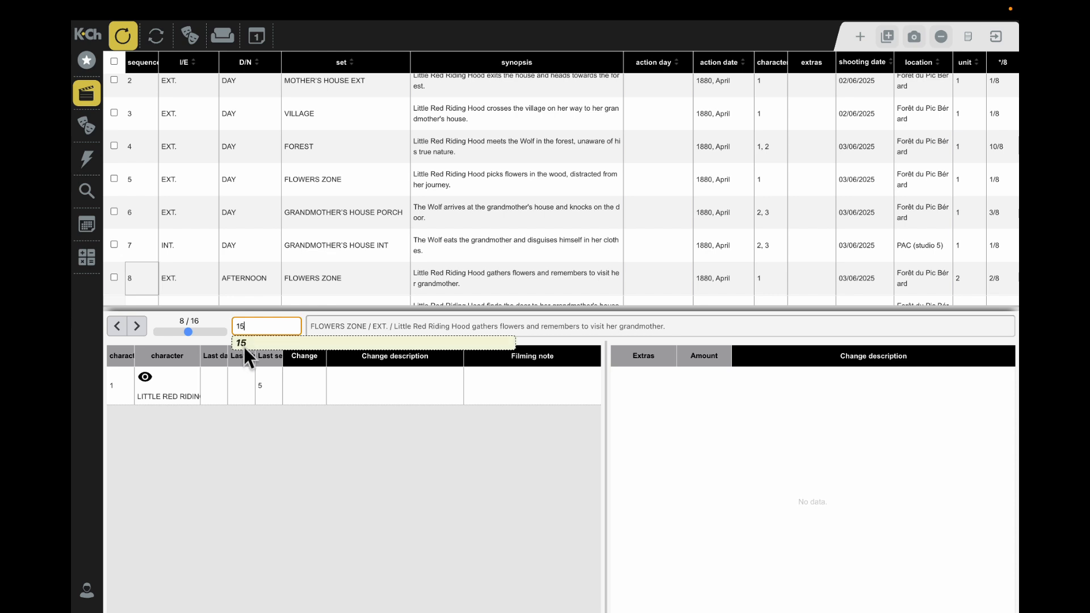
{"action": "key", "text": "Return"}
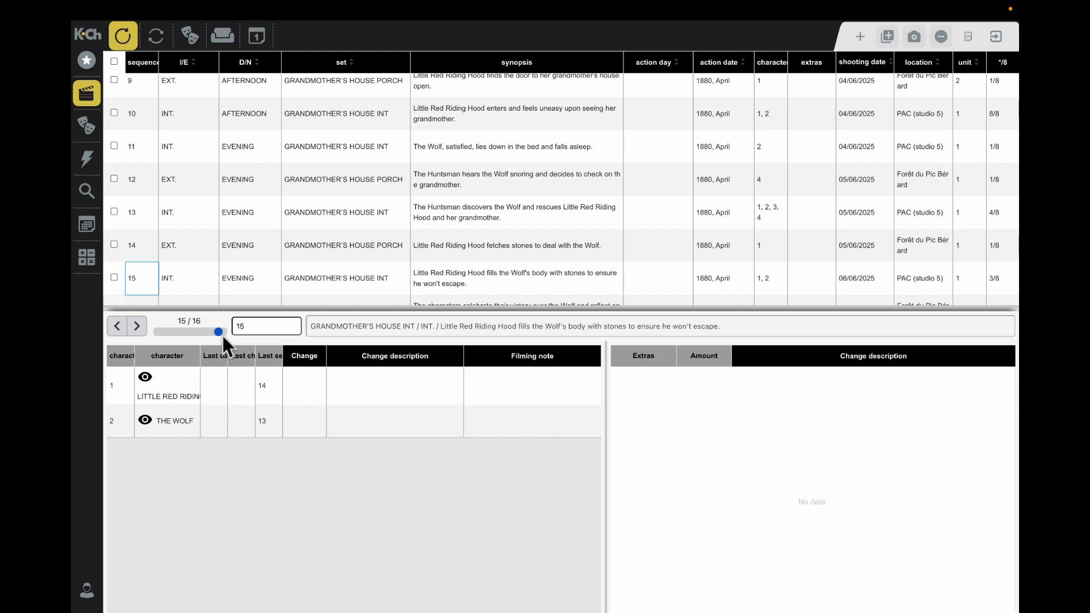
- In sequence 1, enter change 1 "red dress without the hood" for Little Red Riding Hood and change 1 "a classic upron" for Mother
{"action": "left_click_drag", "start_coordinate": [223, 335], "coordinate": [152, 334]}
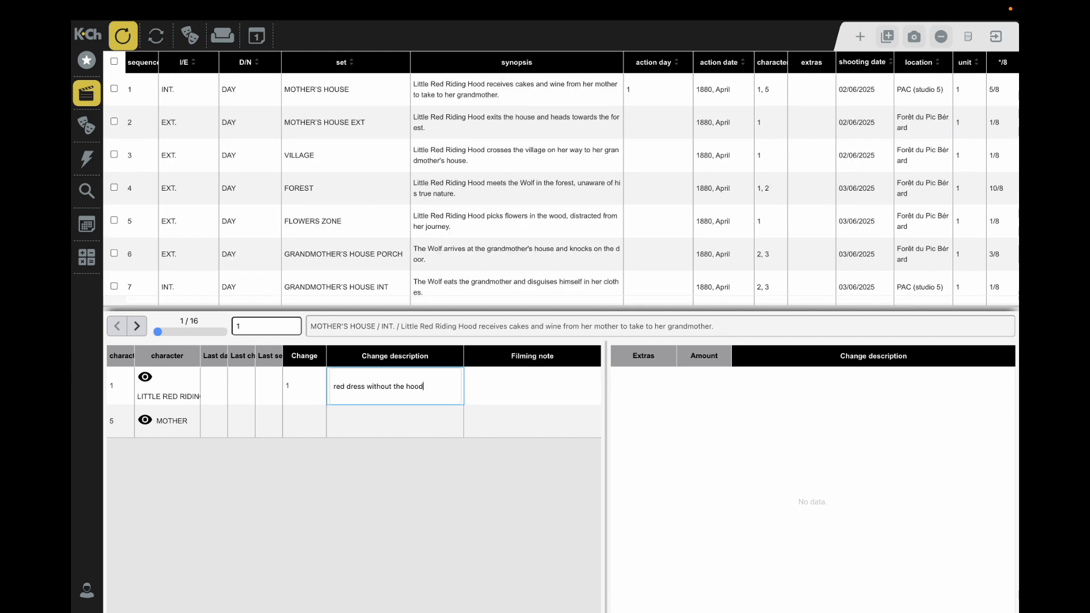
{"action": "left_click", "coordinate": [308, 420]}
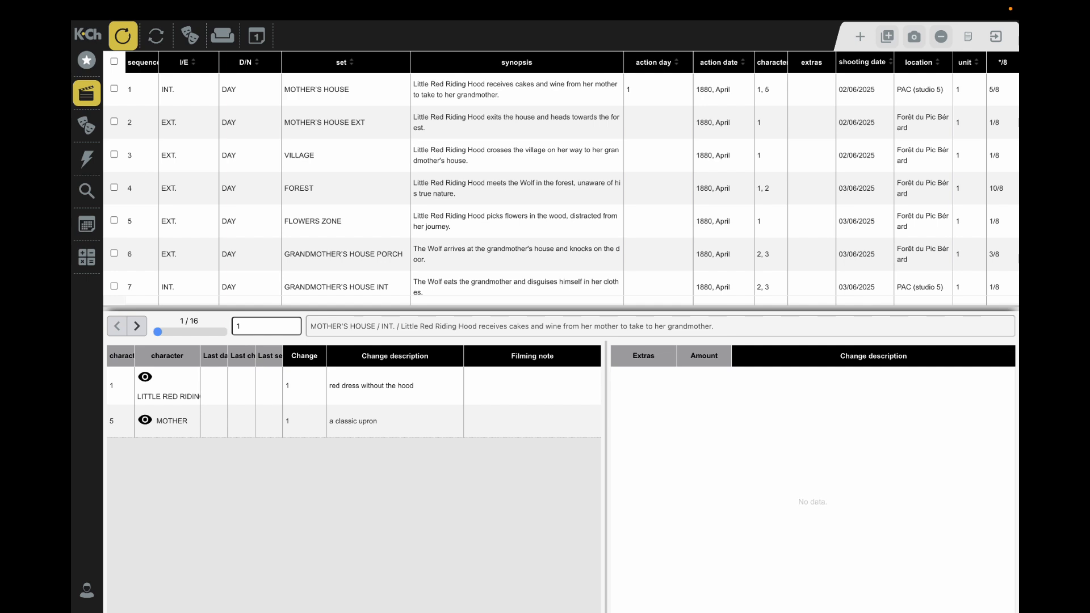
- In sequence 2, give Little Red Riding Hood change 2 with the description "red dress with a red hood"
{"action": "left_click", "coordinate": [142, 328]}
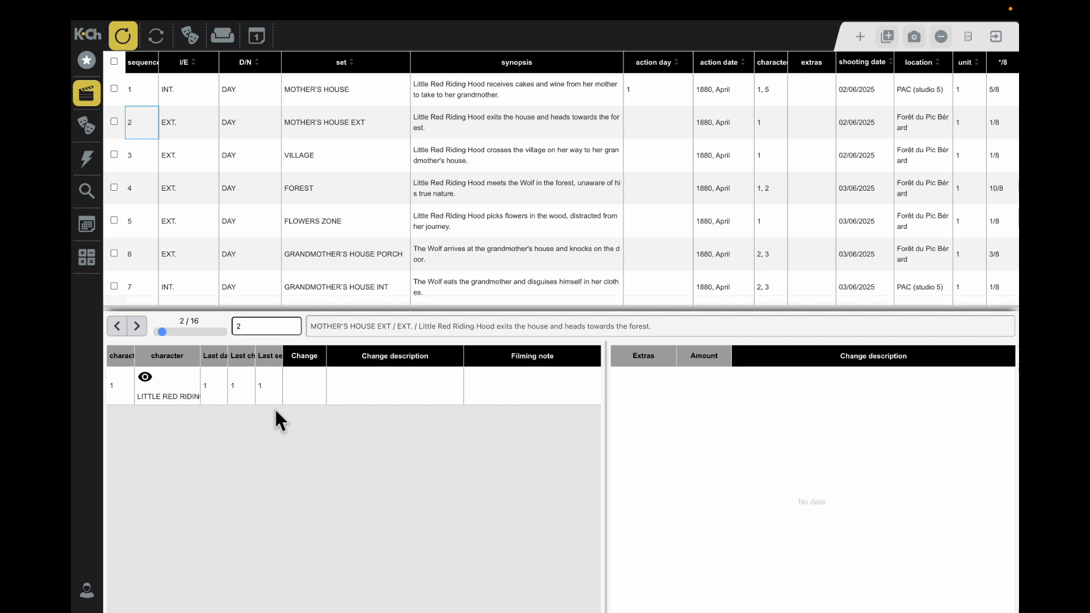
{"action": "left_click", "coordinate": [309, 389]}
{"action": "type", "text": "2"}
{"action": "left_click", "coordinate": [356, 391]}
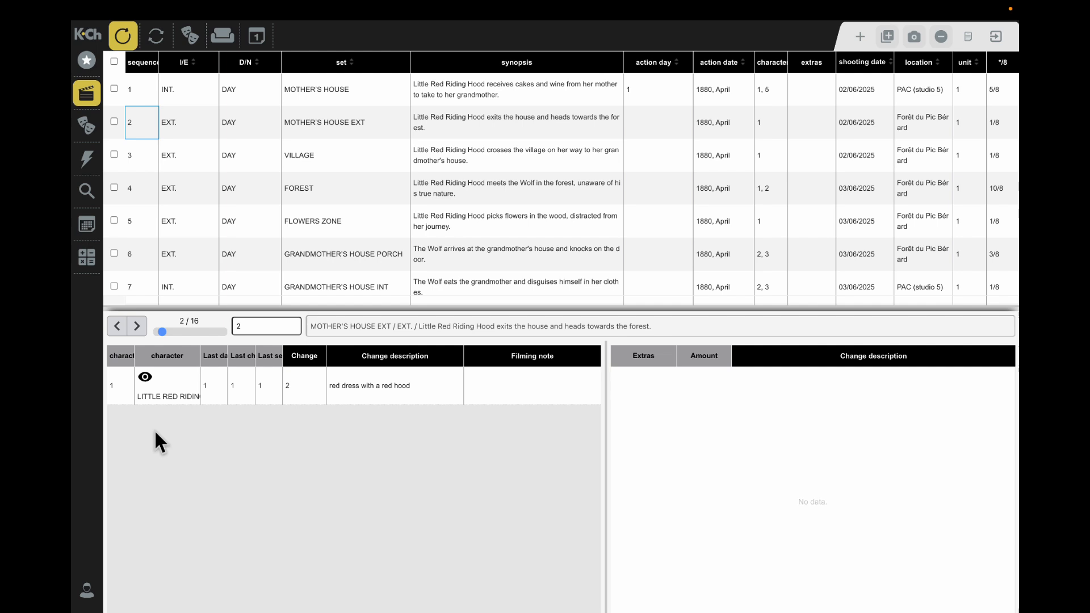
- Check Little Red Riding Hood's last change in sequence 3, open her filming note in sequence 2 and return to sequence 3
{"action": "left_click", "coordinate": [138, 328]}
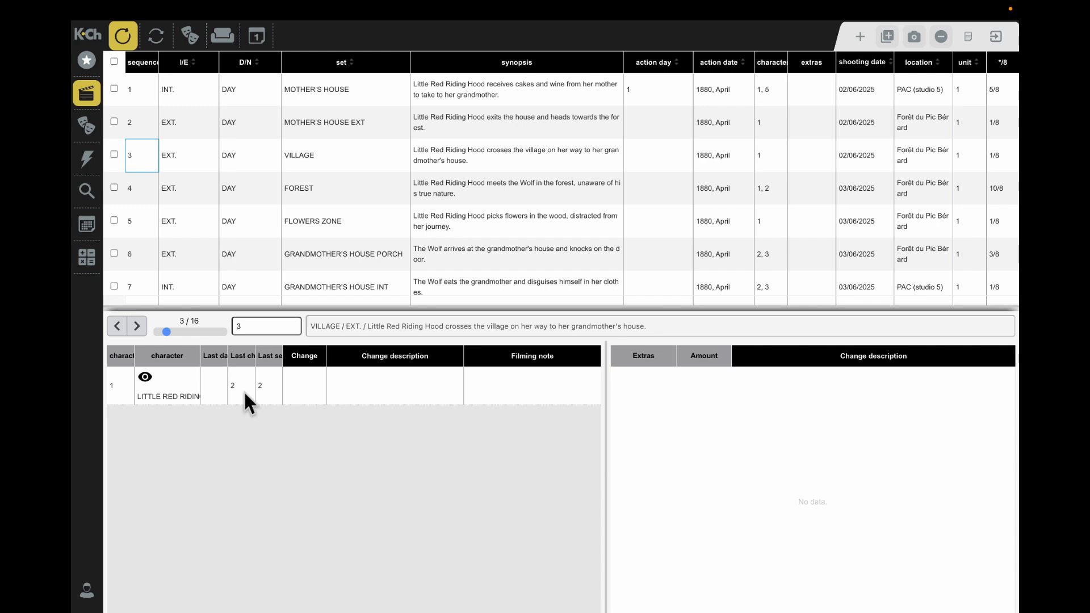
{"action": "left_click", "coordinate": [114, 327]}
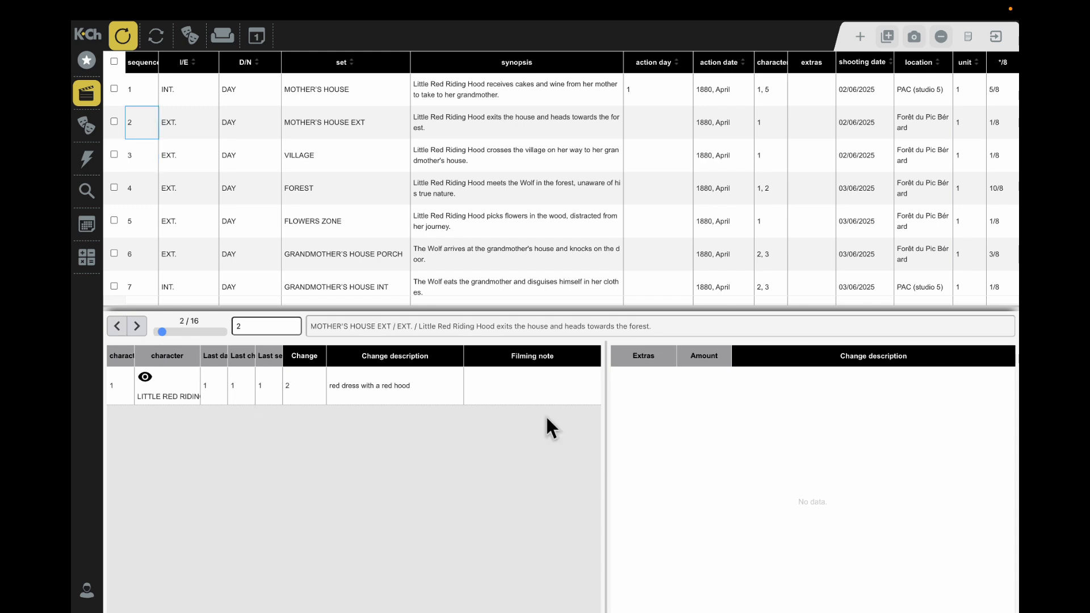
{"action": "left_click", "coordinate": [525, 392]}
{"action": "left_click", "coordinate": [137, 327]}
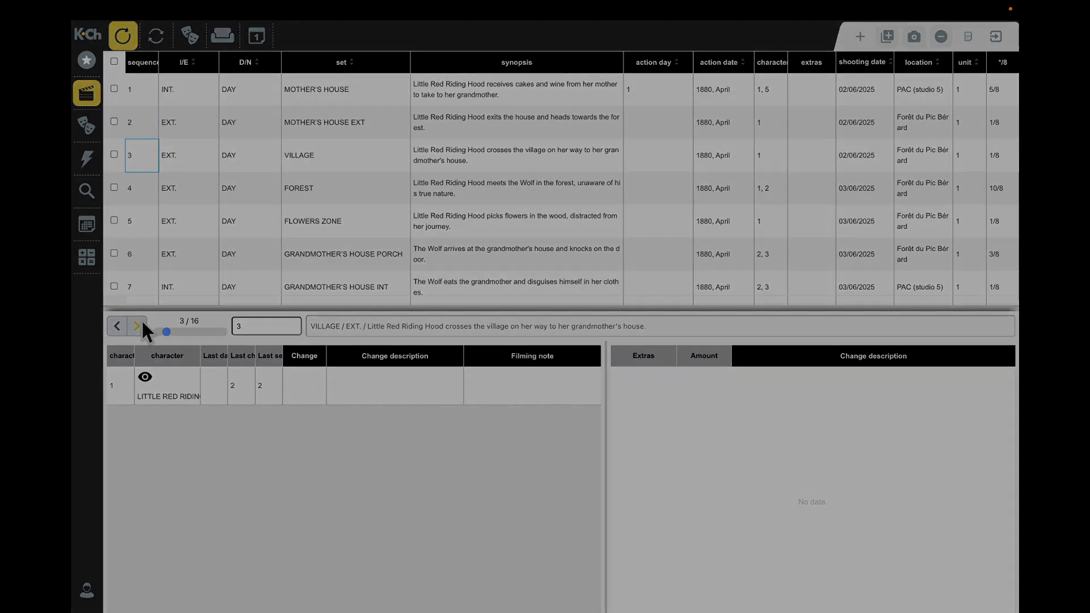
{"action": "left_click", "coordinate": [142, 324]}
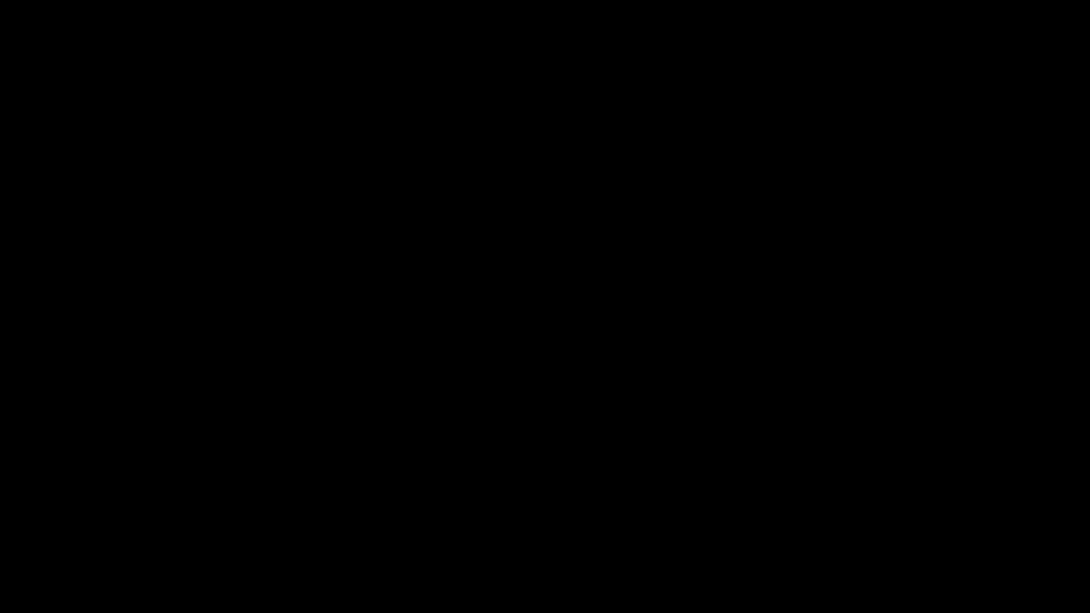